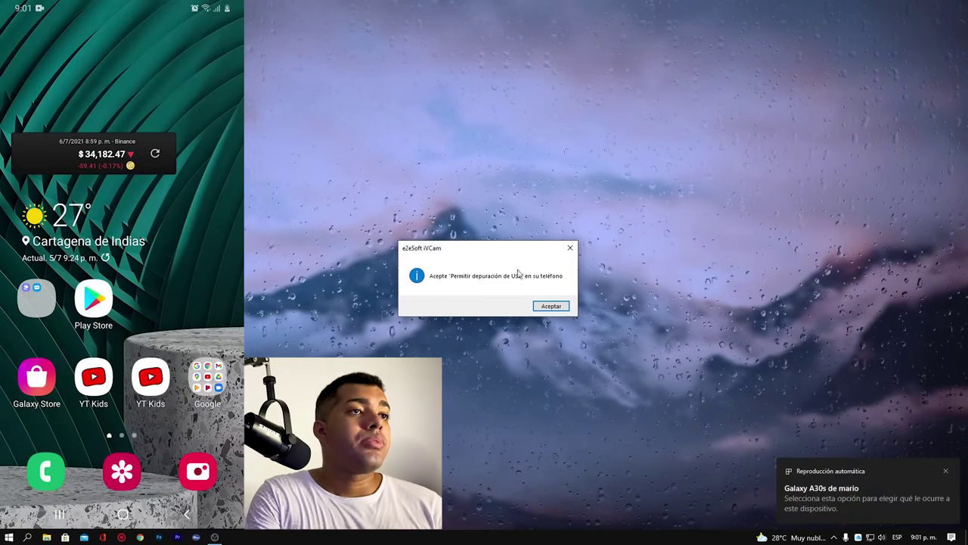
Dismiss the iVCam USB debugging notice and open the Music folder in the Galaxy A30s phone's storage.
click(572, 251)
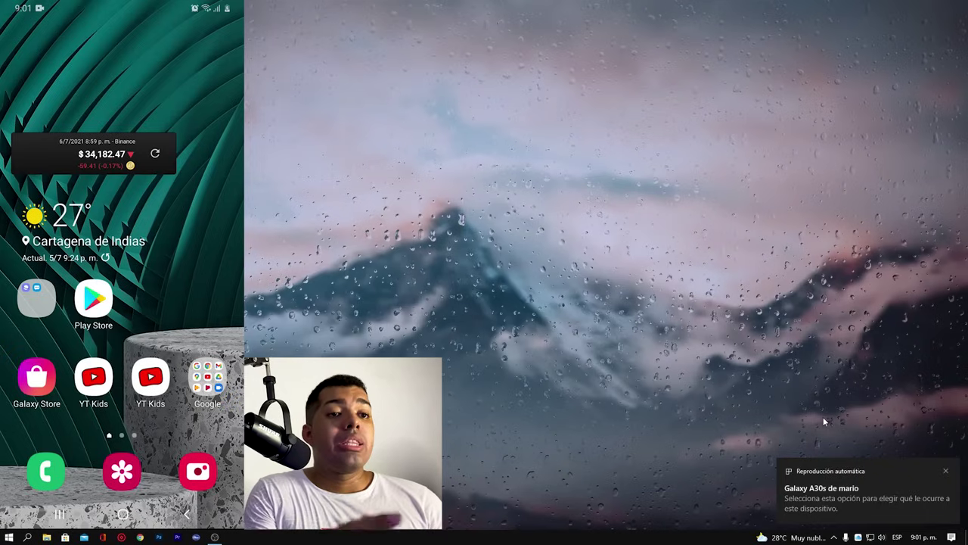
click(46, 538)
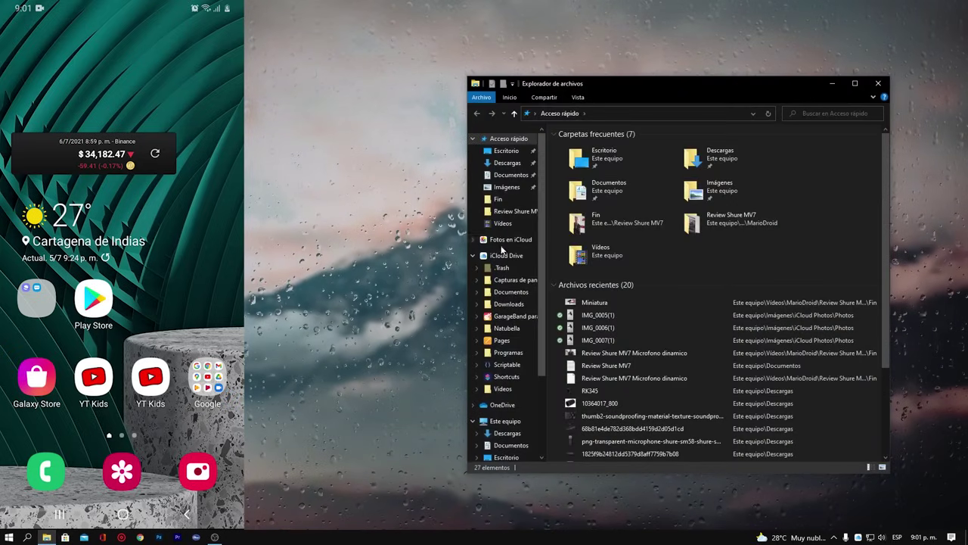
click(511, 423)
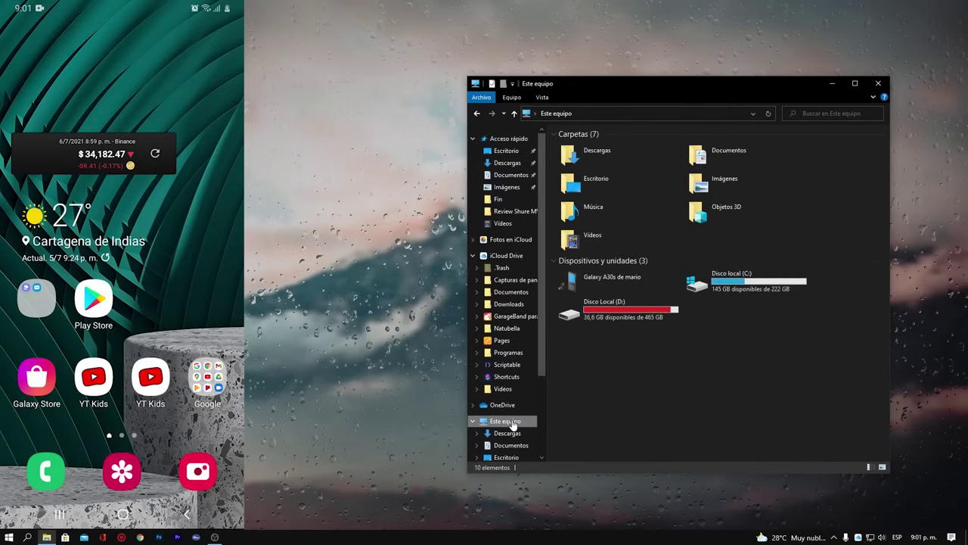
double_click(603, 280)
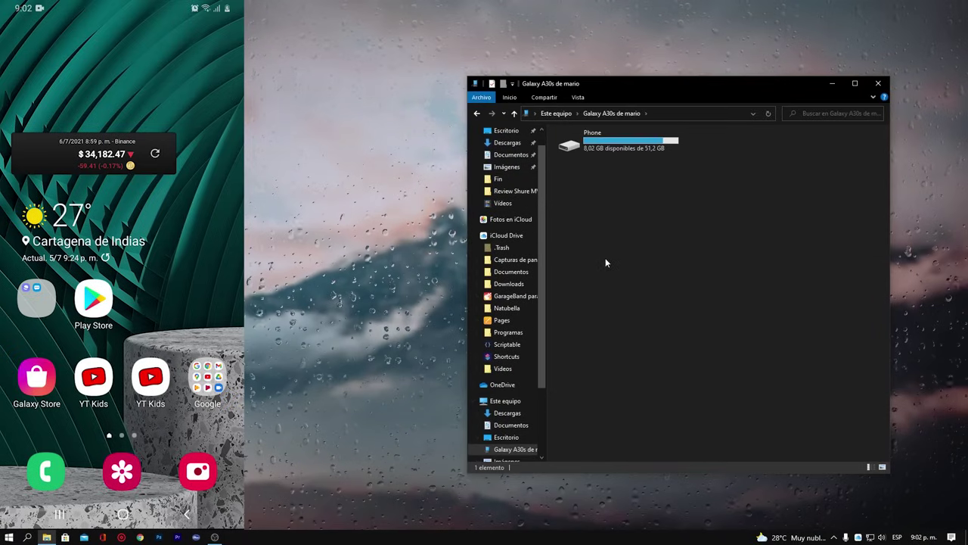
double_click(628, 140)
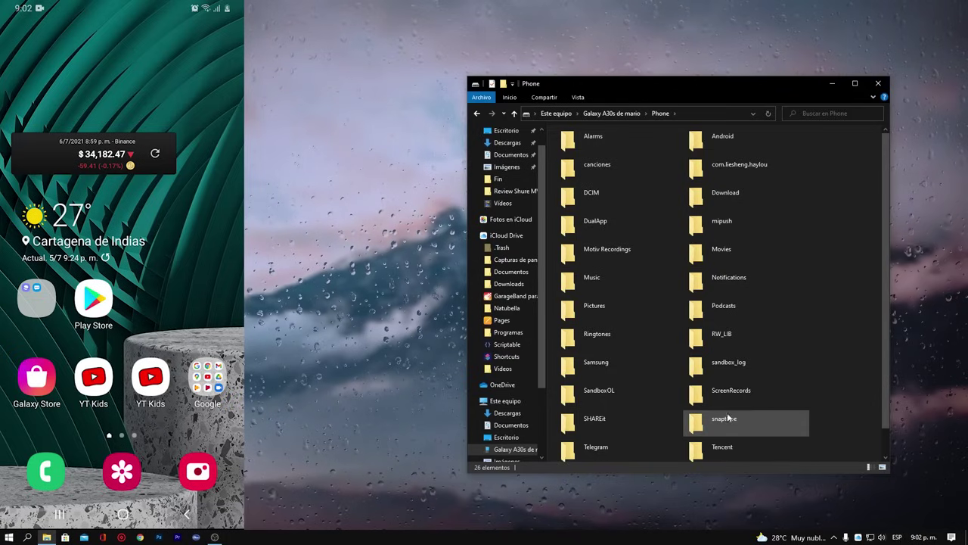
double_click(605, 283)
Copy the Musica folder from the phone's Music folder.
click(714, 149)
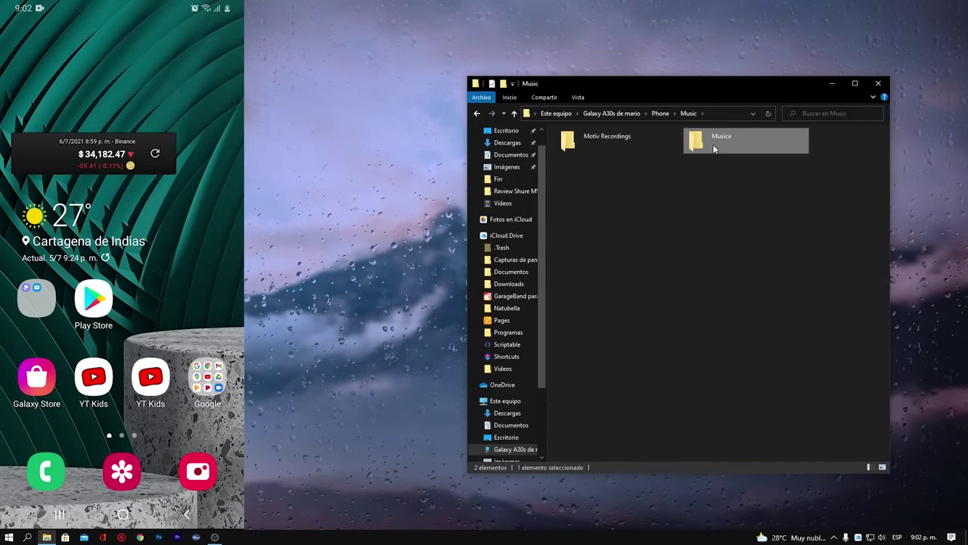
right_click(713, 149)
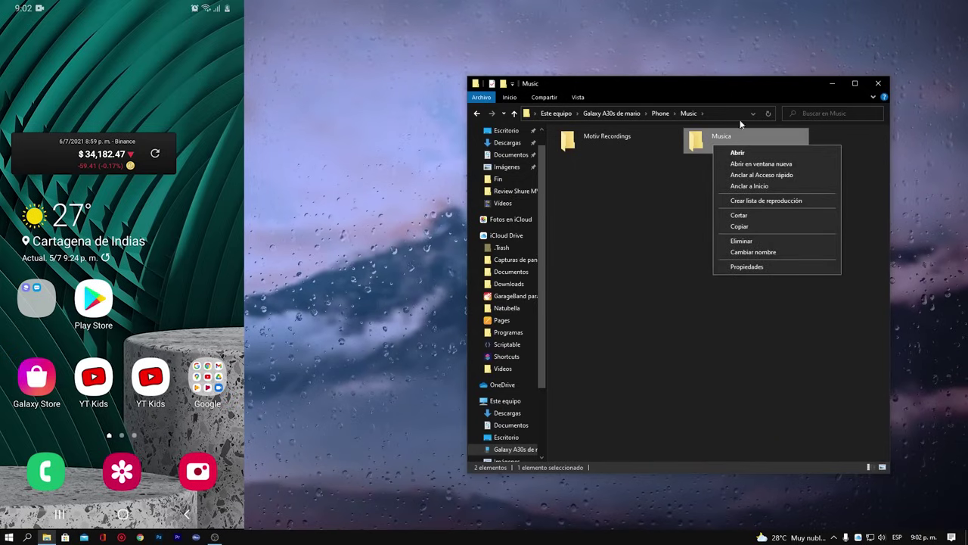
click(750, 226)
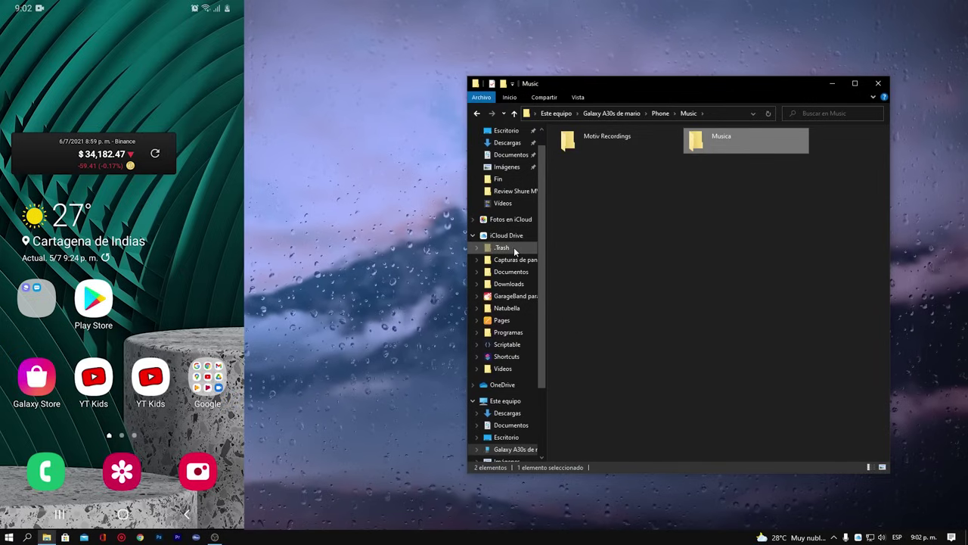
Try to paste the phone's Musica folder into the computer's Música folder.
scroll(512, 253, up, 1)
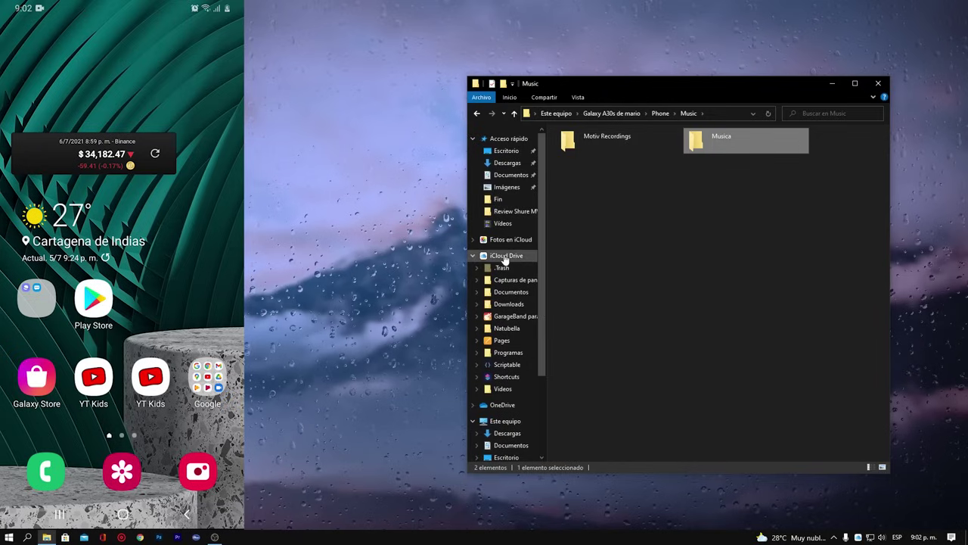
scroll(515, 376, down, 2)
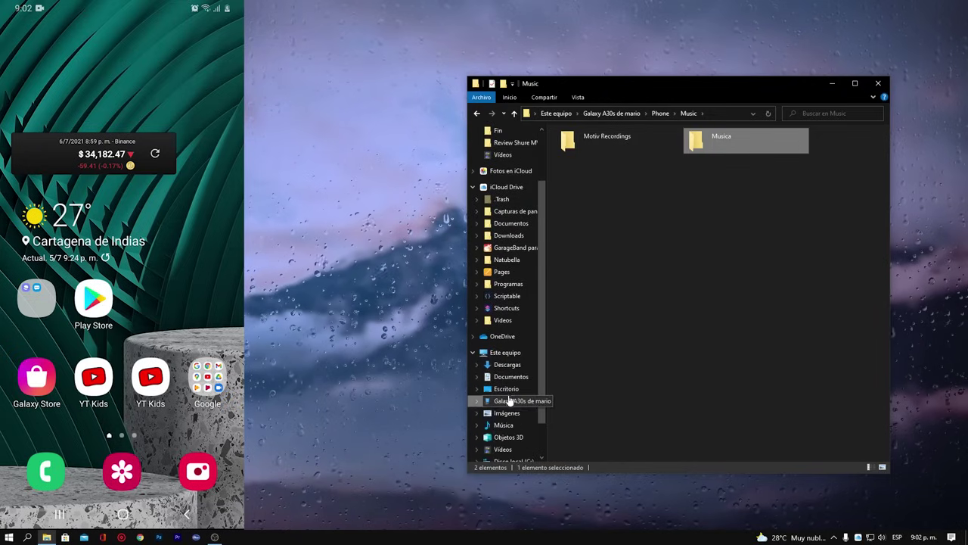
click(505, 426)
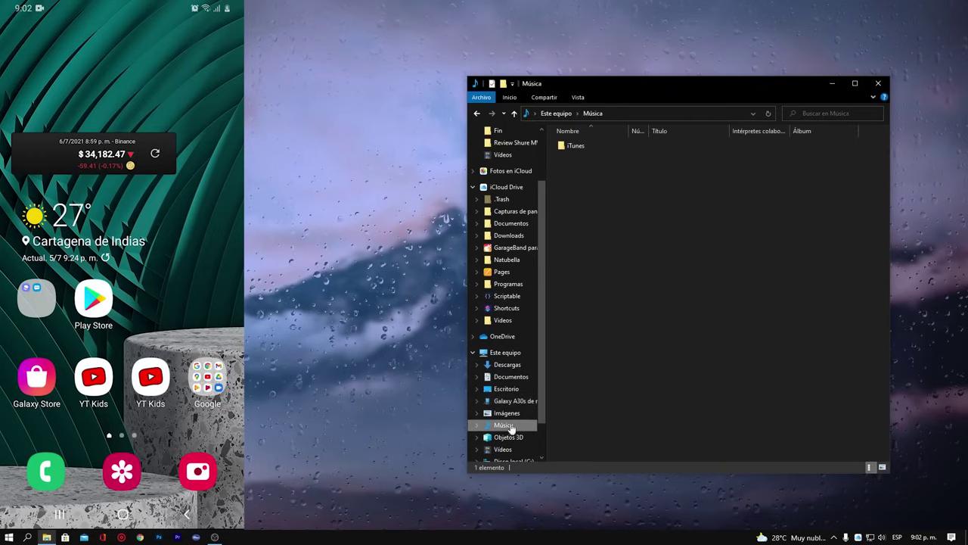
right_click(606, 286)
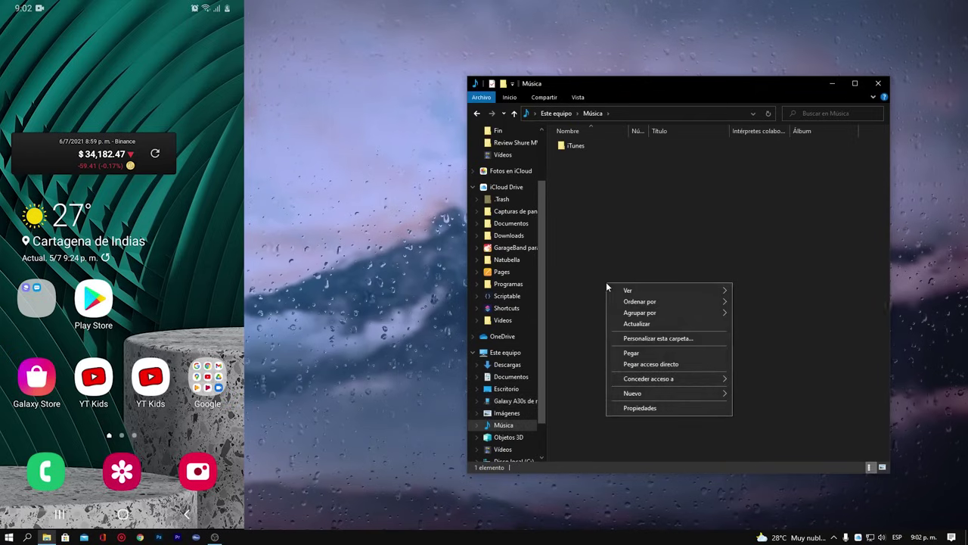
click(648, 353)
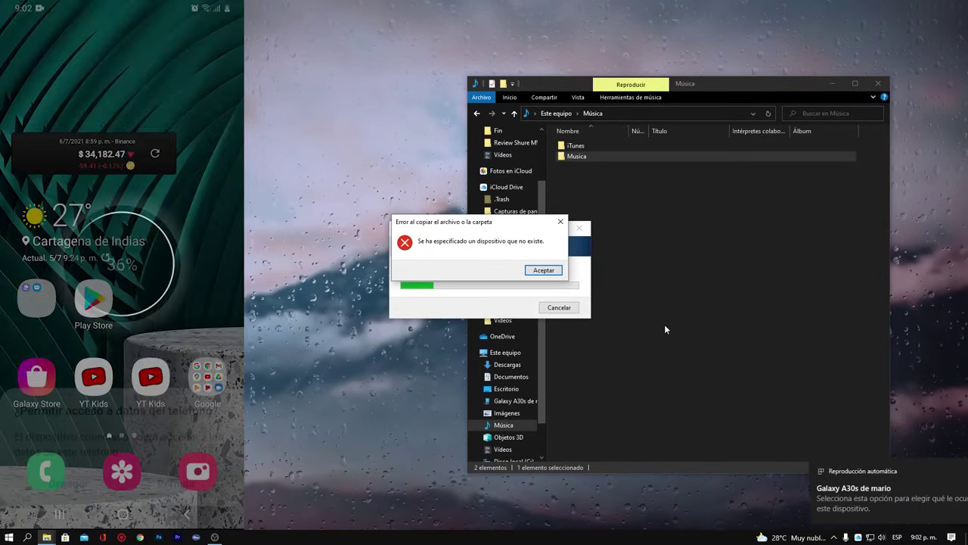
click(544, 271)
click(568, 307)
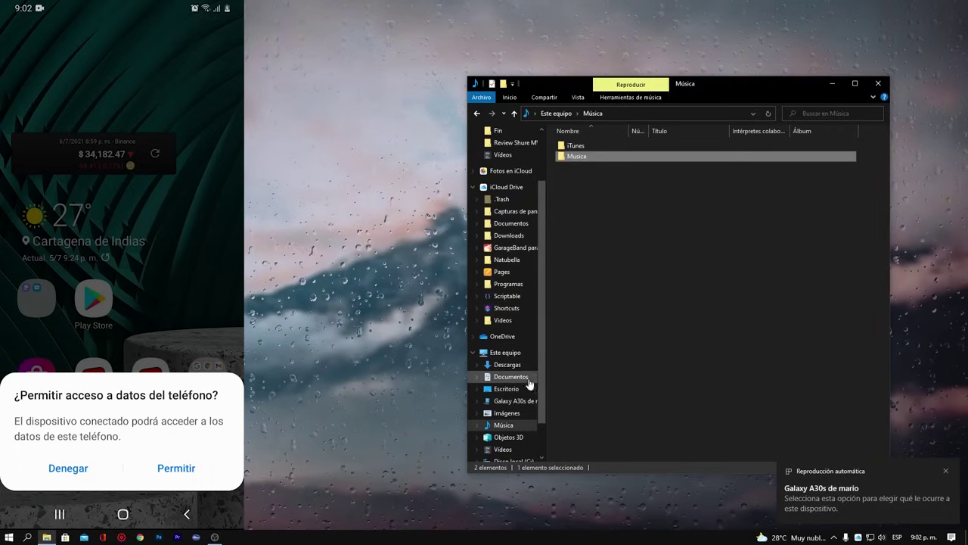
click(522, 400)
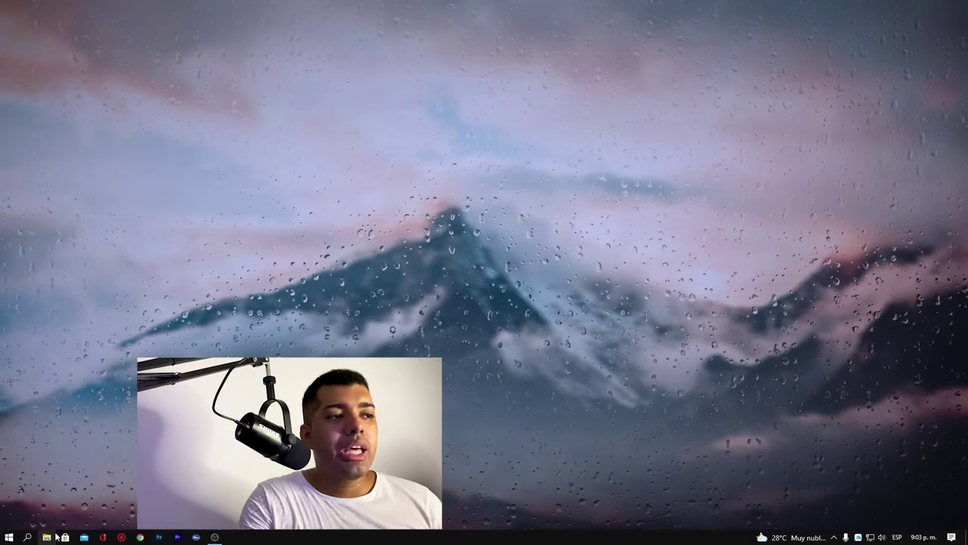
Open a file explorer window and go to the Music folder in the Galaxy A30s phone's storage.
click(48, 537)
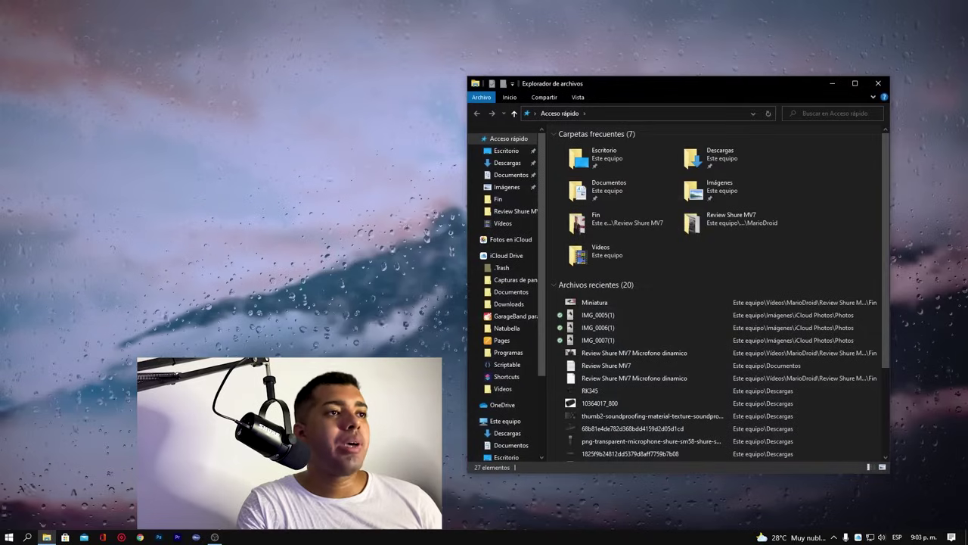
click(504, 423)
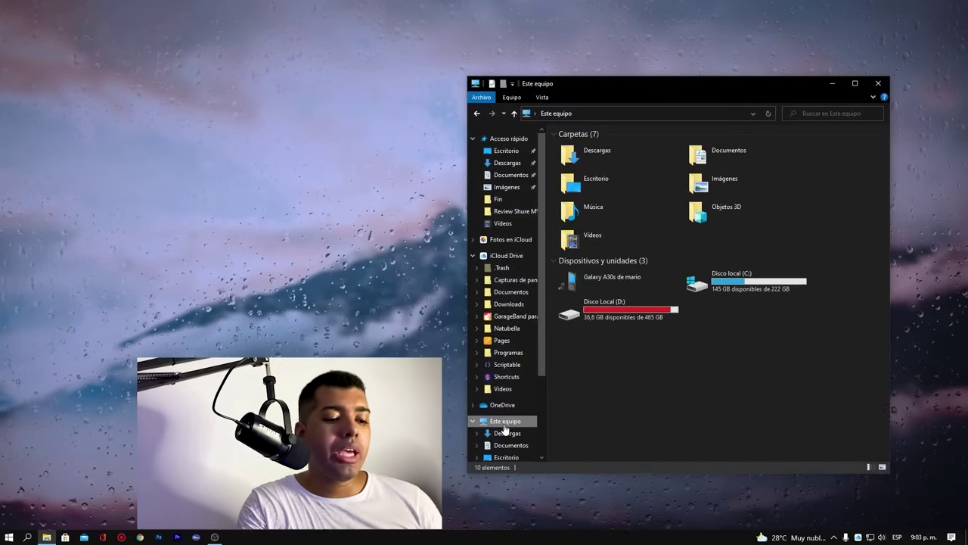
double_click(594, 286)
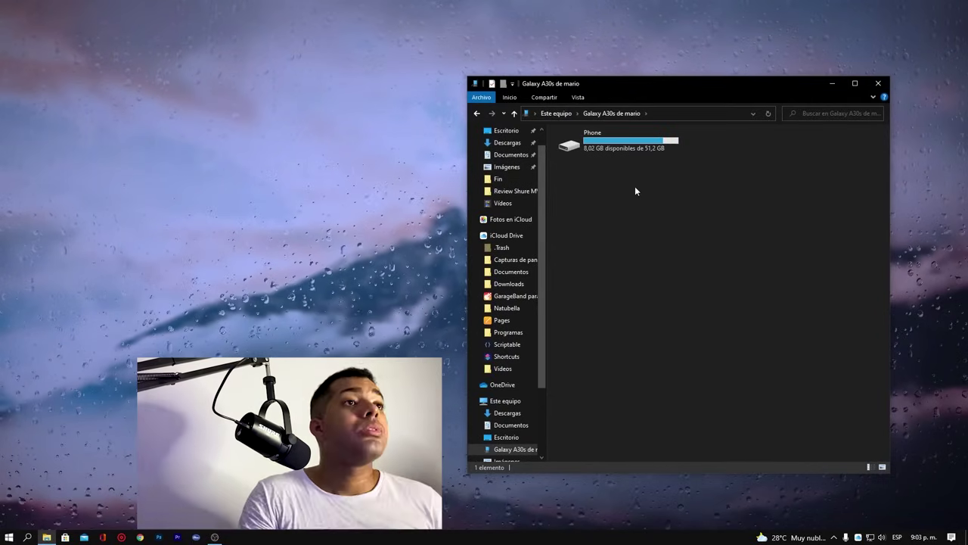
double_click(630, 152)
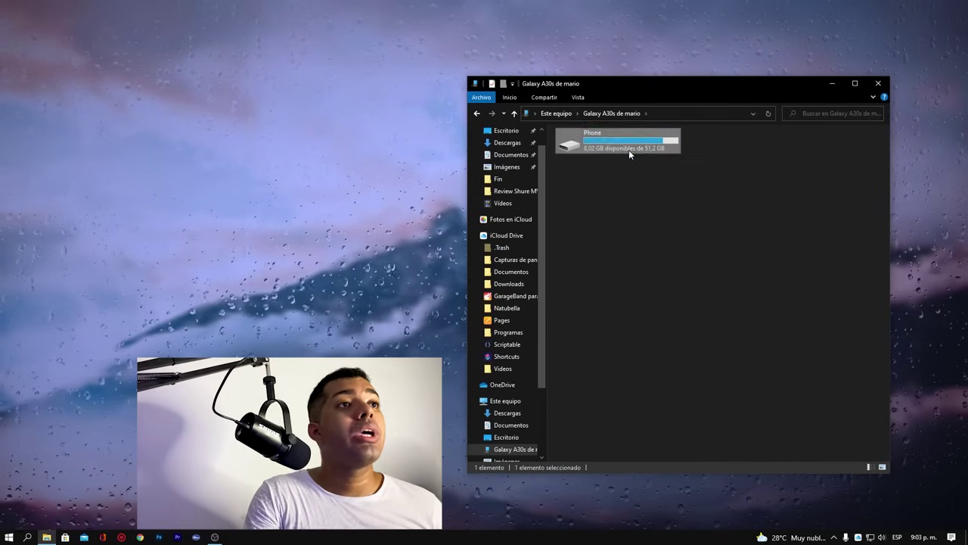
click(600, 279)
double_click(600, 279)
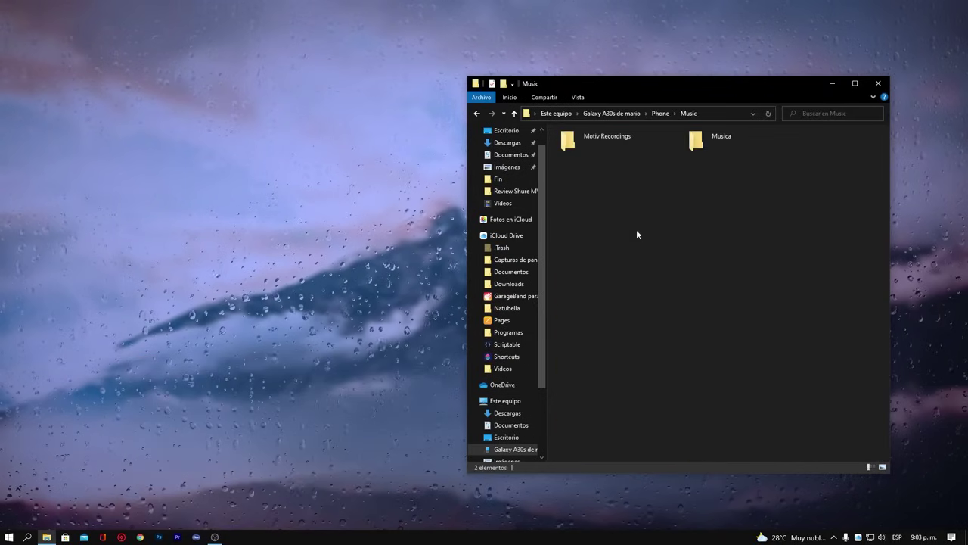
Copy the phone's Musica folder to the clipboard.
click(705, 146)
right_click(704, 147)
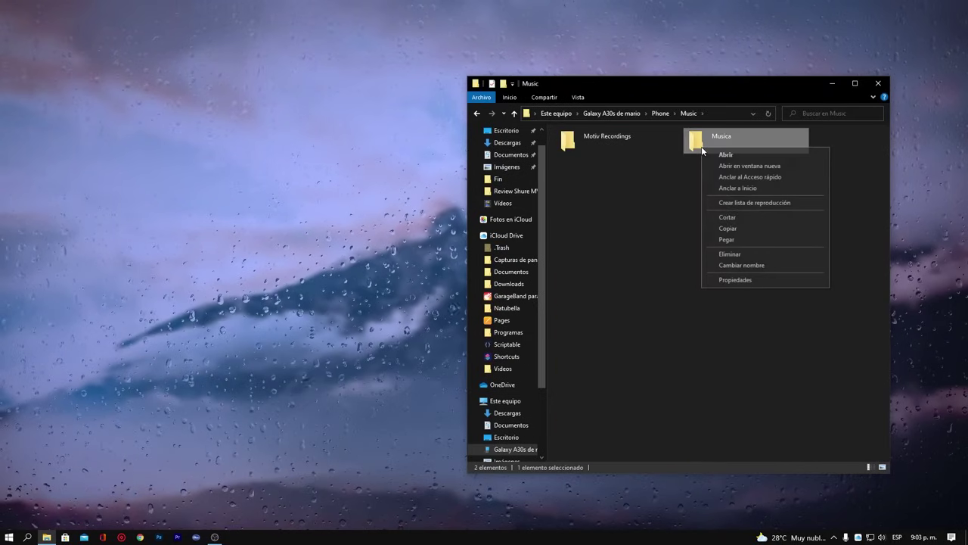
click(726, 229)
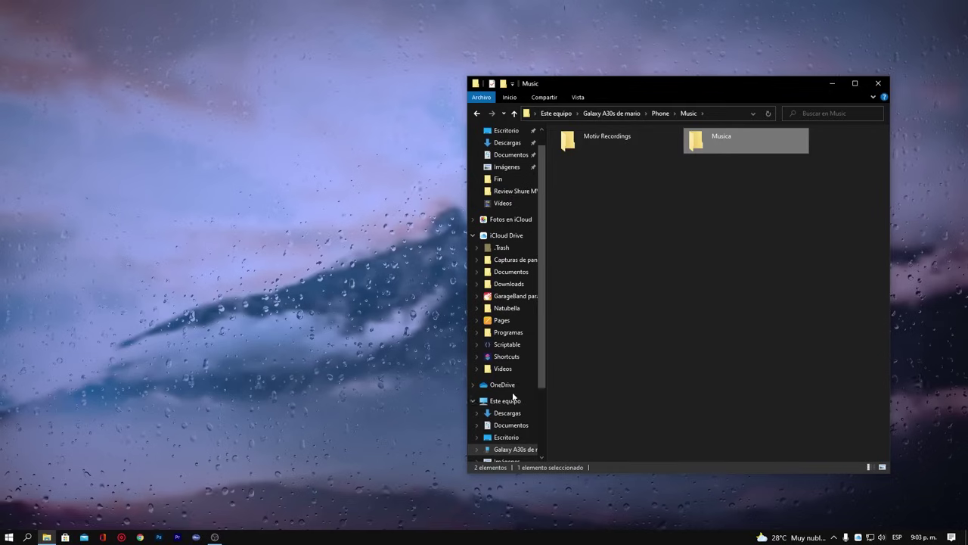
Delete the existing Musica folder from the computer's Música folder.
scroll(504, 407, down, 3)
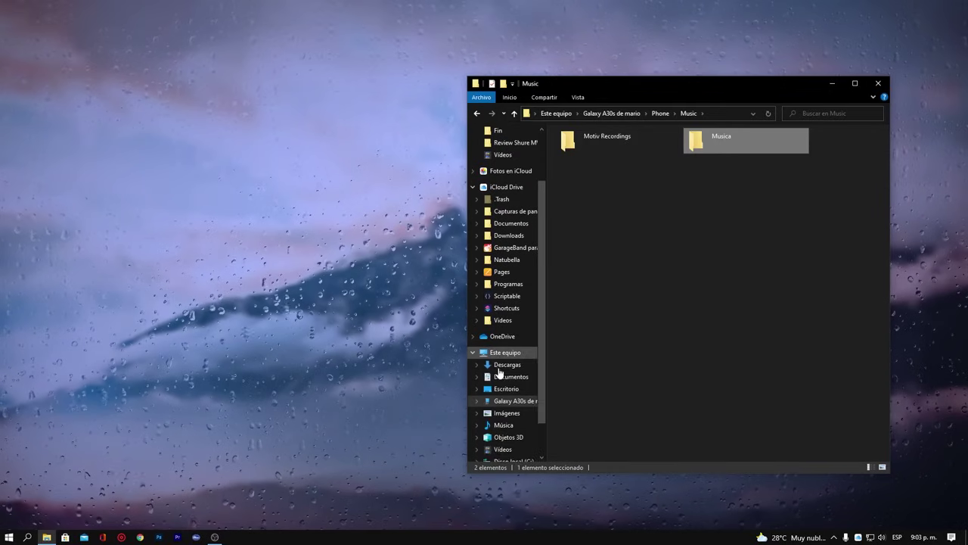
click(503, 424)
right_click(624, 268)
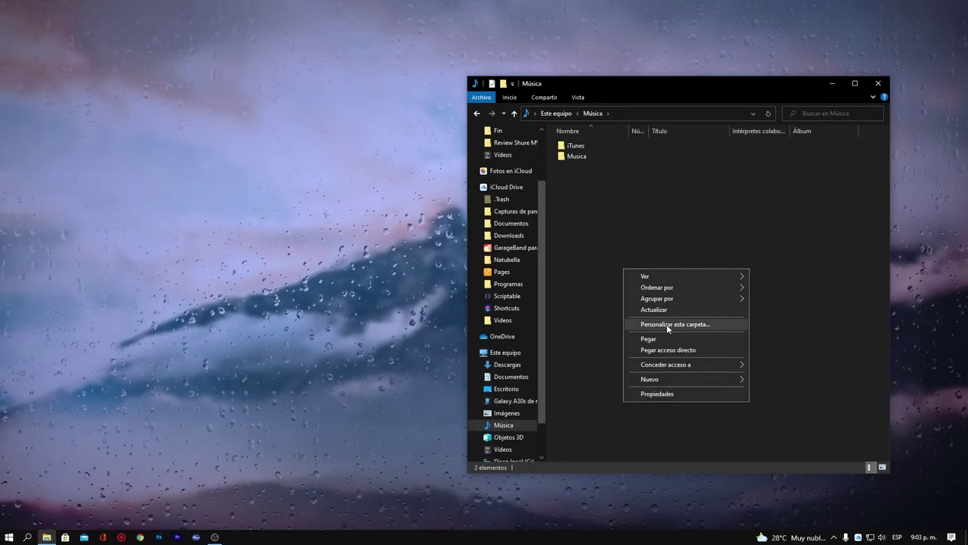
click(584, 162)
click(577, 157)
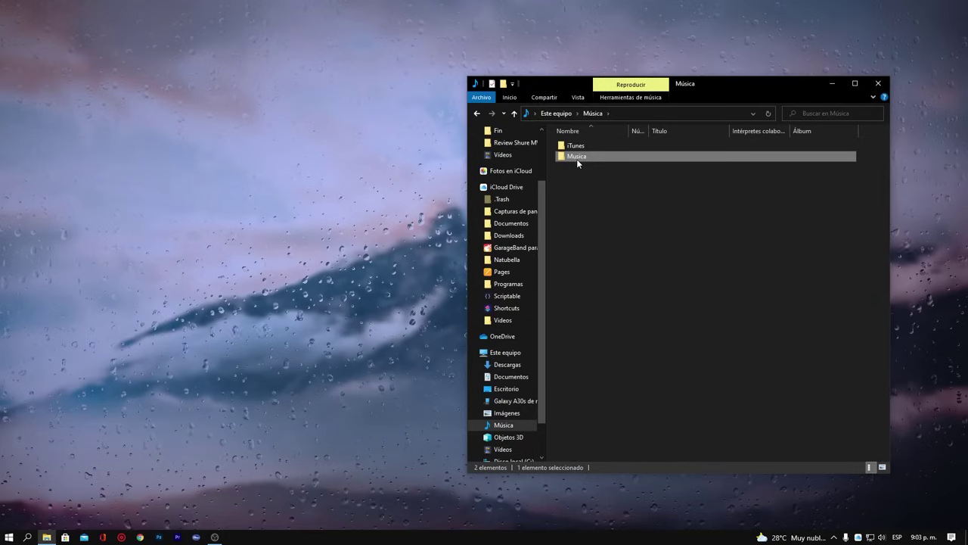
right_click(579, 158)
click(554, 235)
click(573, 158)
key(Delete)
Paste the Musica folder copied from the phone into the computer's Música folder.
right_click(573, 167)
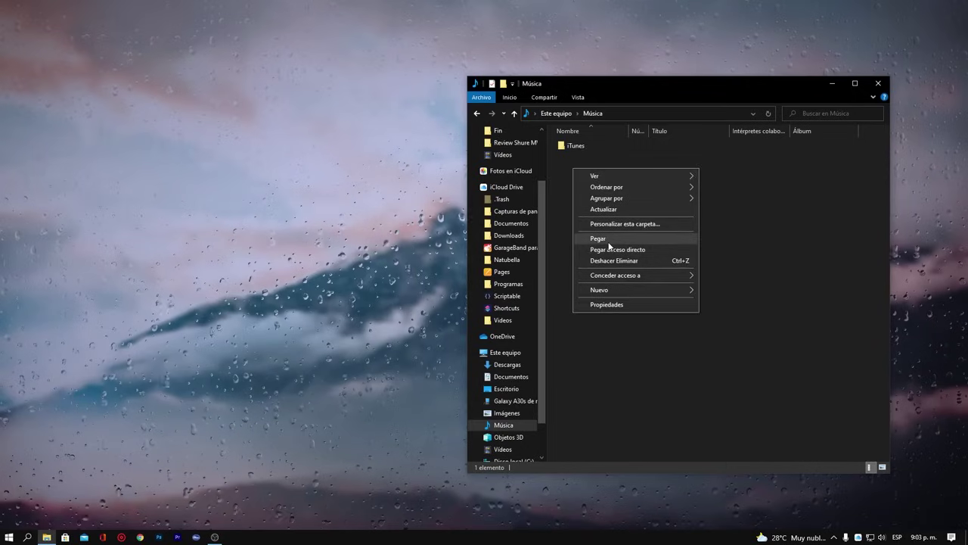
click(614, 259)
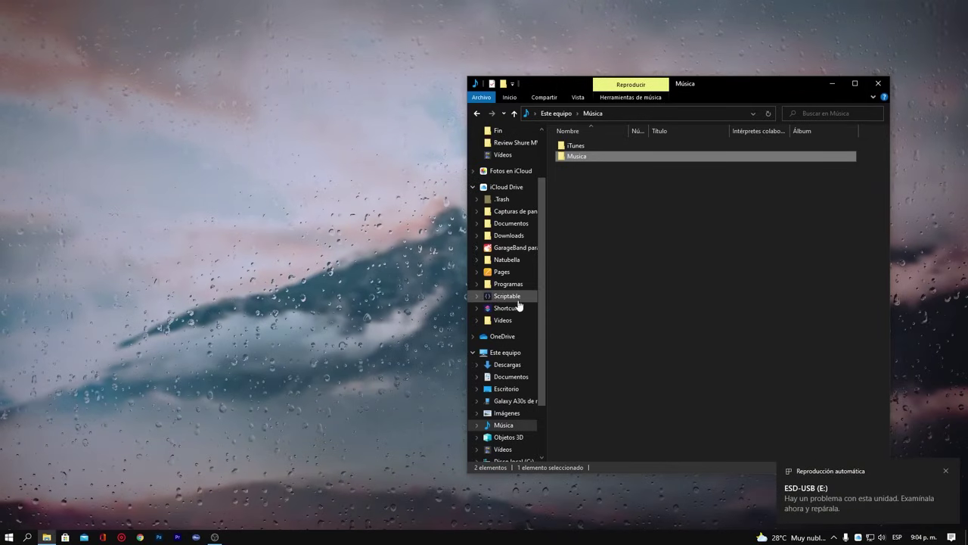
Check the connected drives under Este equipo and copy the Musica folder from the computer's Música folder.
click(503, 353)
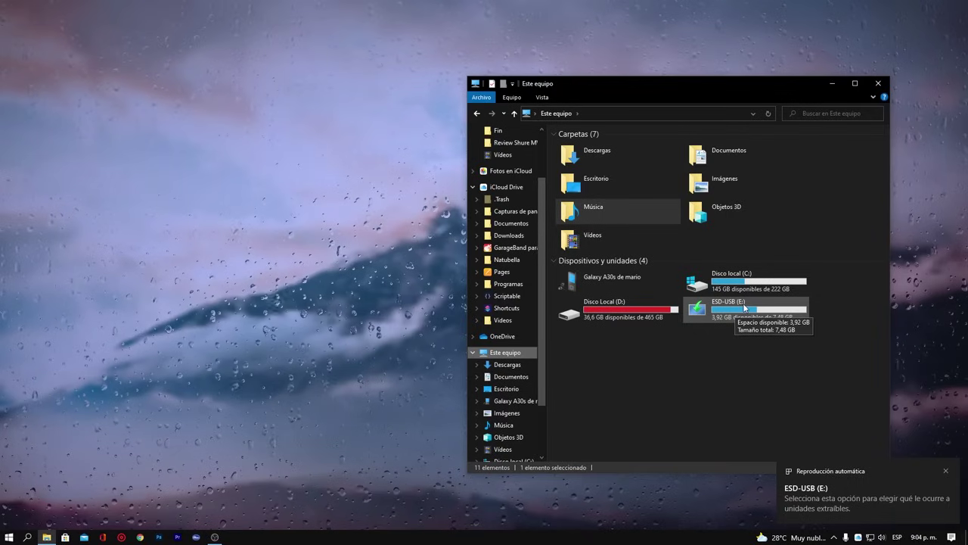
click(509, 428)
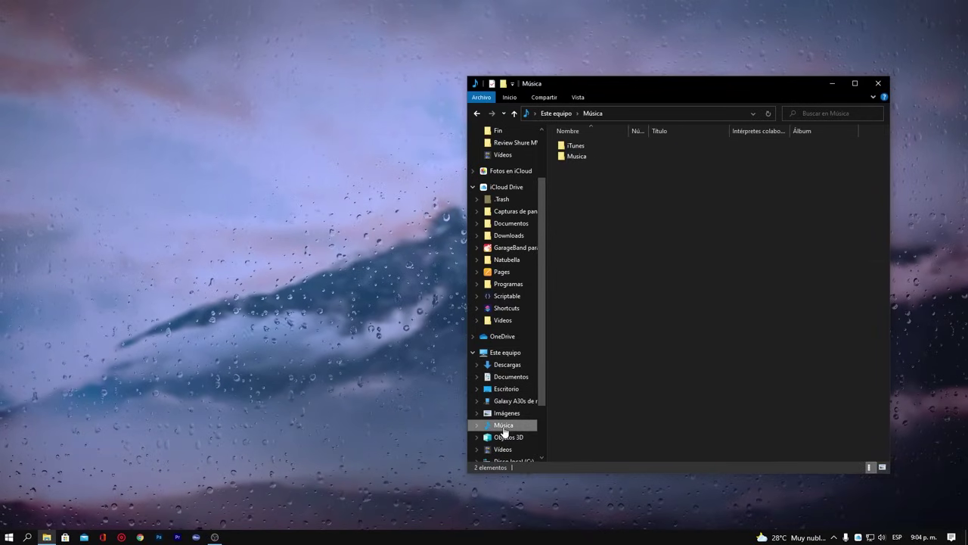
click(579, 157)
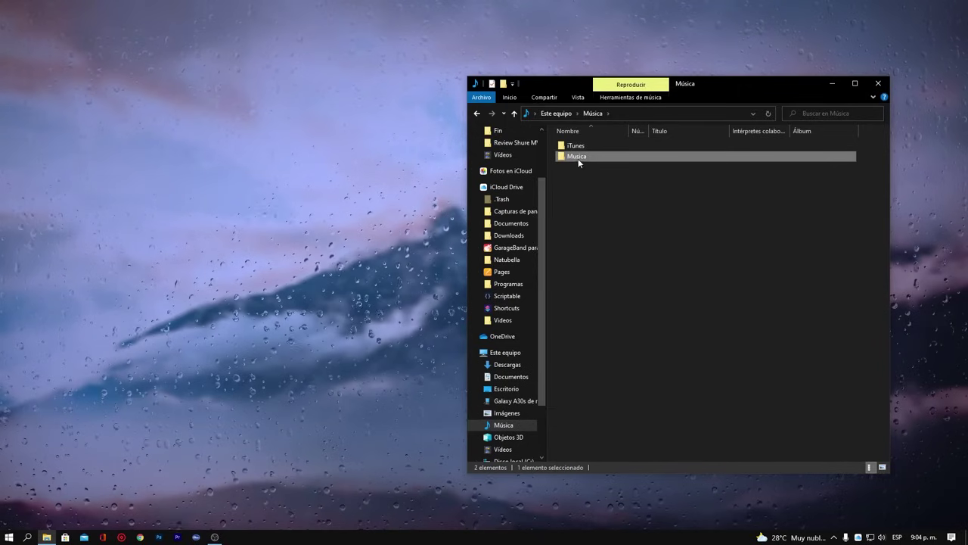
right_click(578, 158)
click(622, 366)
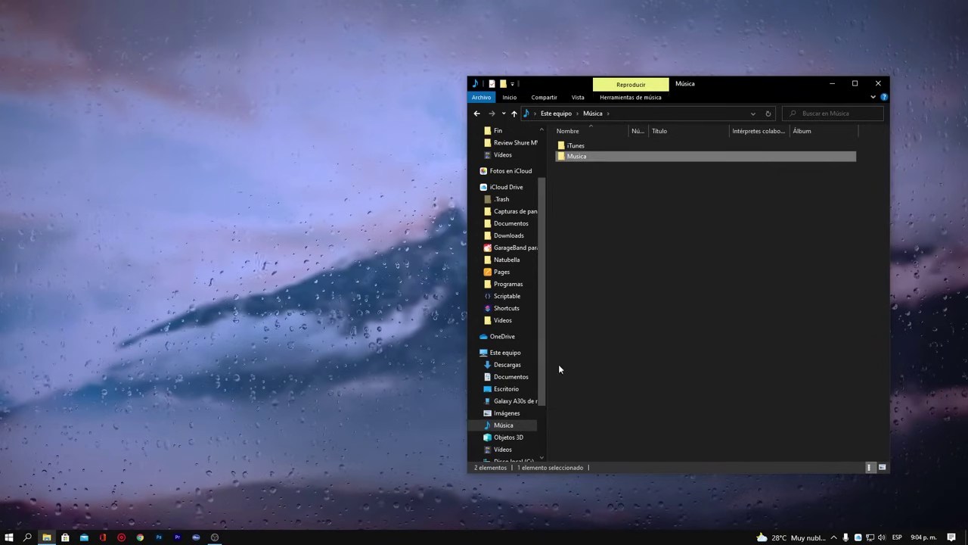
Paste the copied Musica folder into the Musica folder on the ESD-USB (E:) drive.
click(508, 354)
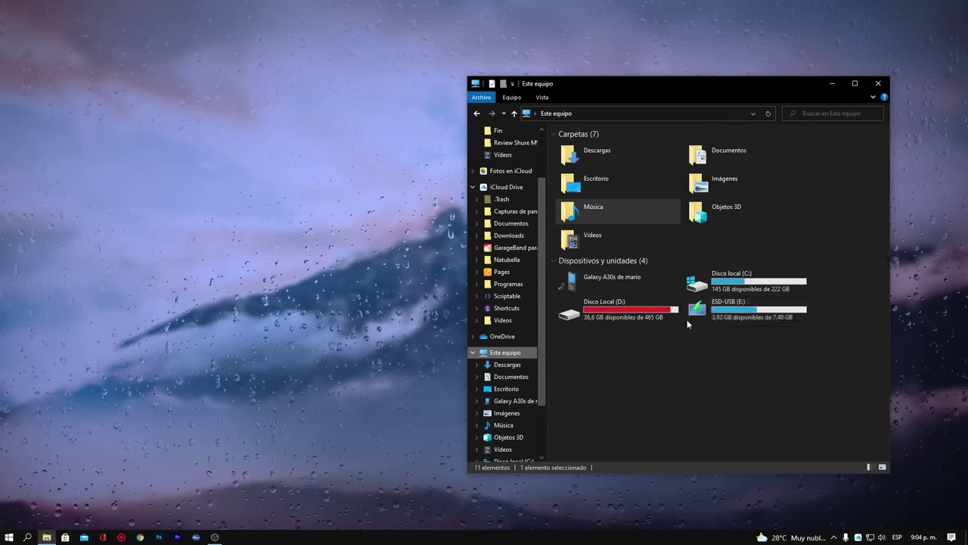
double_click(734, 317)
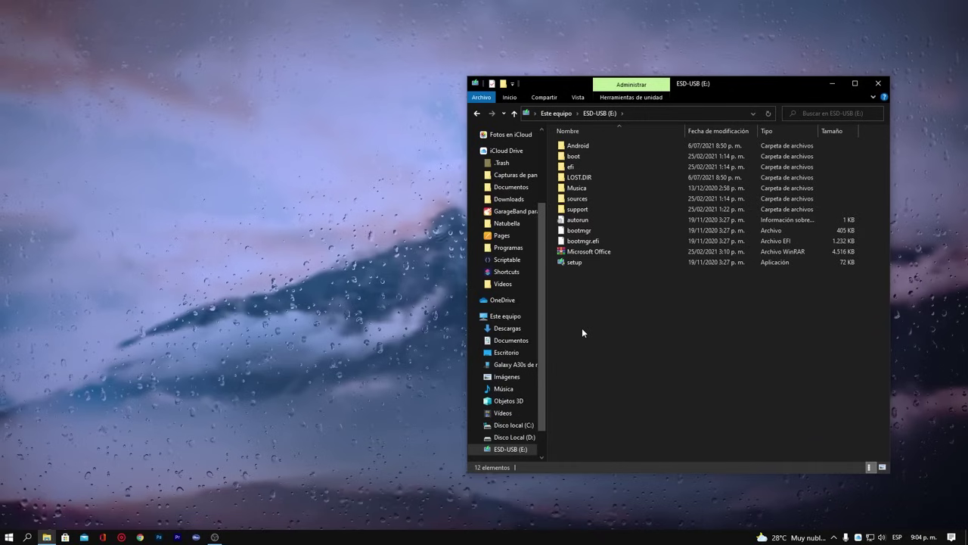
double_click(578, 189)
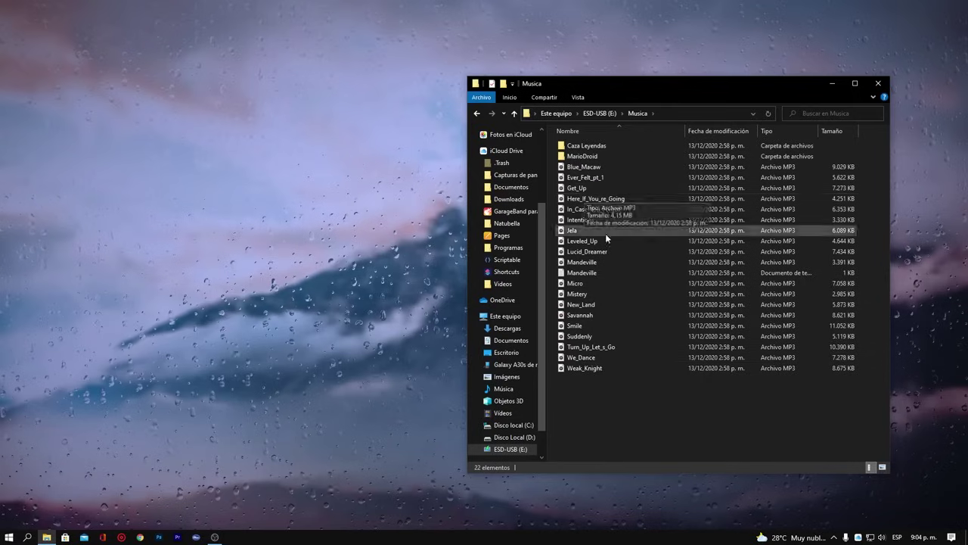
right_click(613, 391)
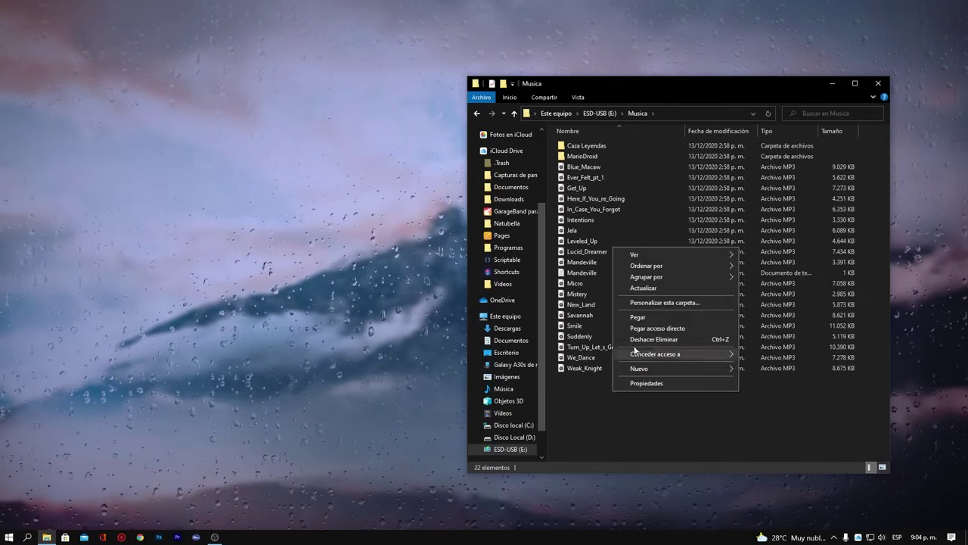
click(639, 317)
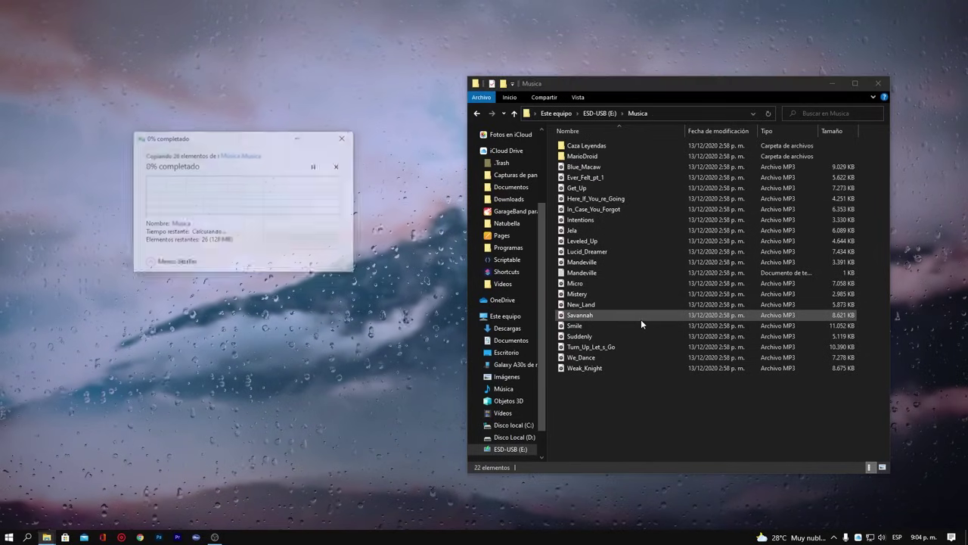